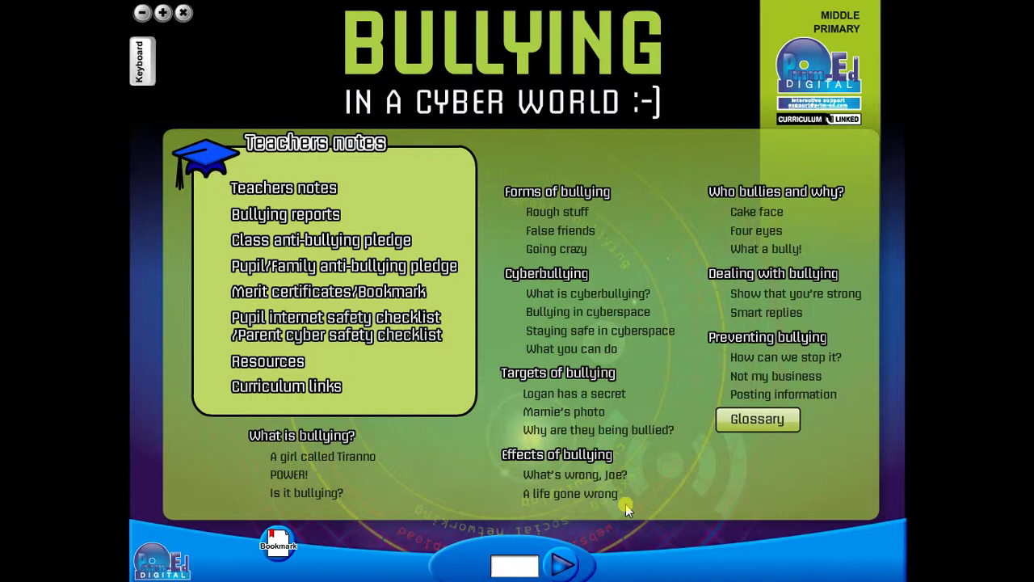
Open the 'What is cyberbullying?' section and browse from page 22 to page 24 and back.
click(534, 293)
click(557, 563)
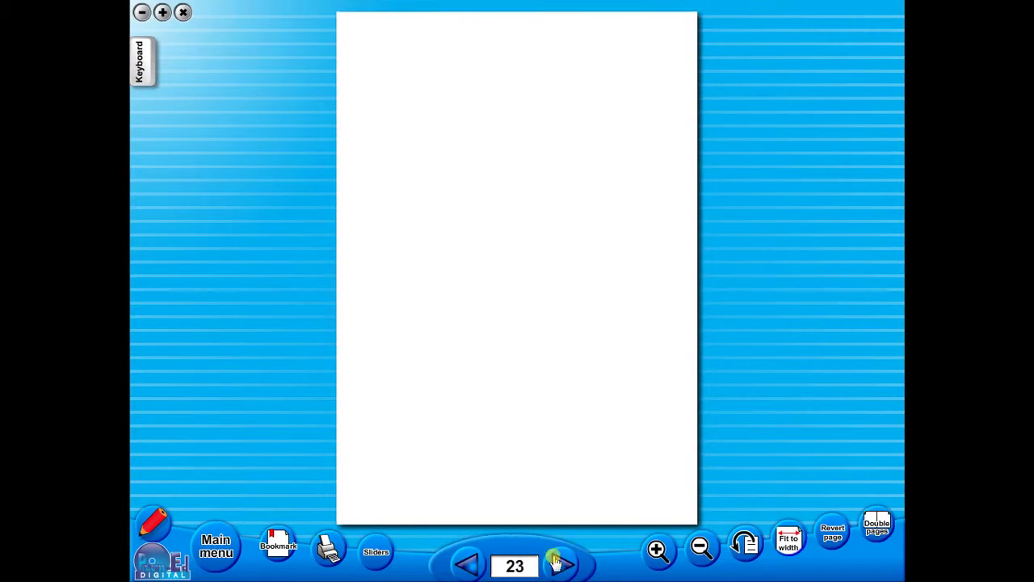
click(557, 564)
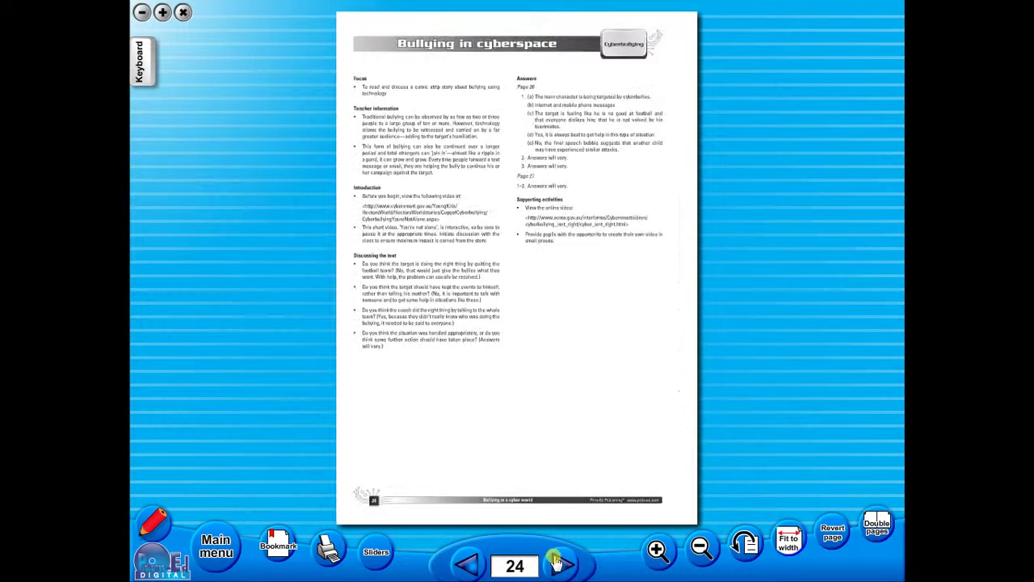
click(468, 565)
click(477, 565)
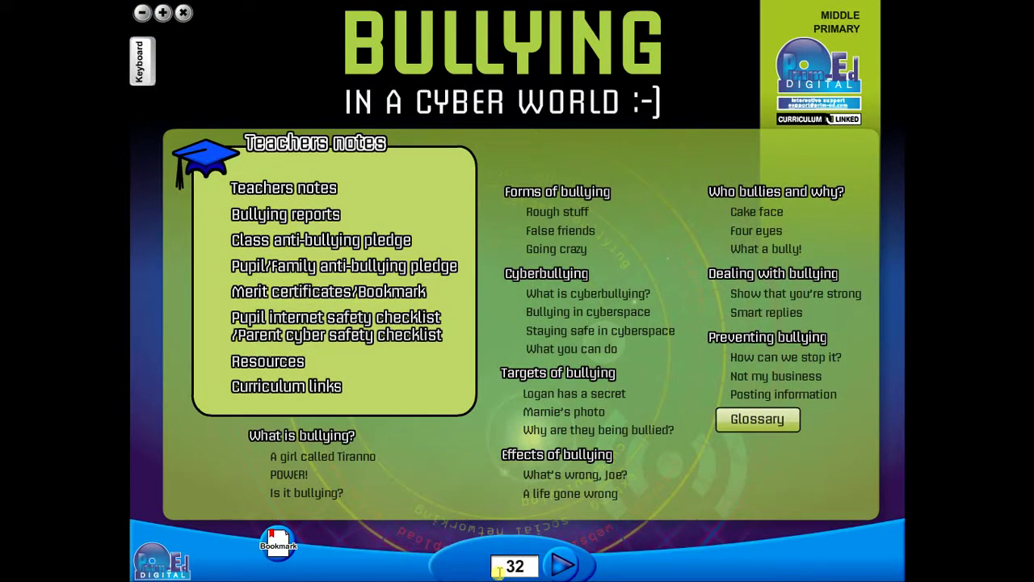
Page forward from page 32 to page 34, then settle on the page 33 worksheet.
click(563, 566)
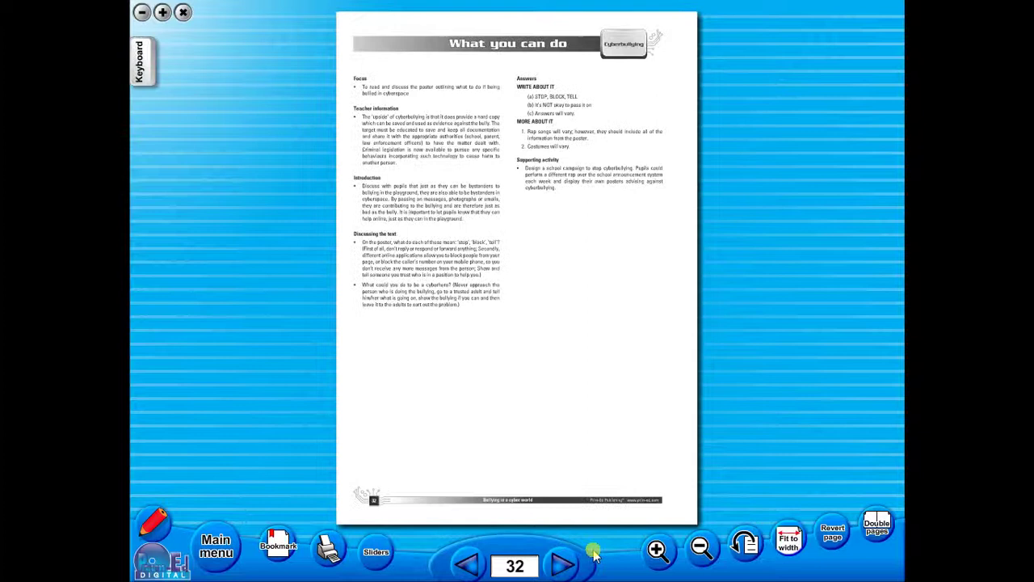
click(563, 566)
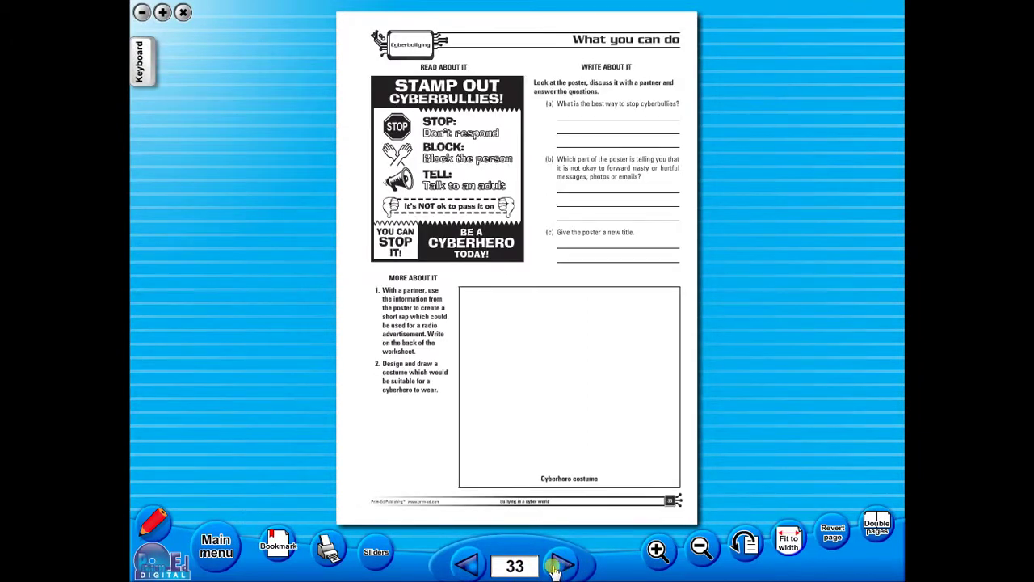
click(554, 568)
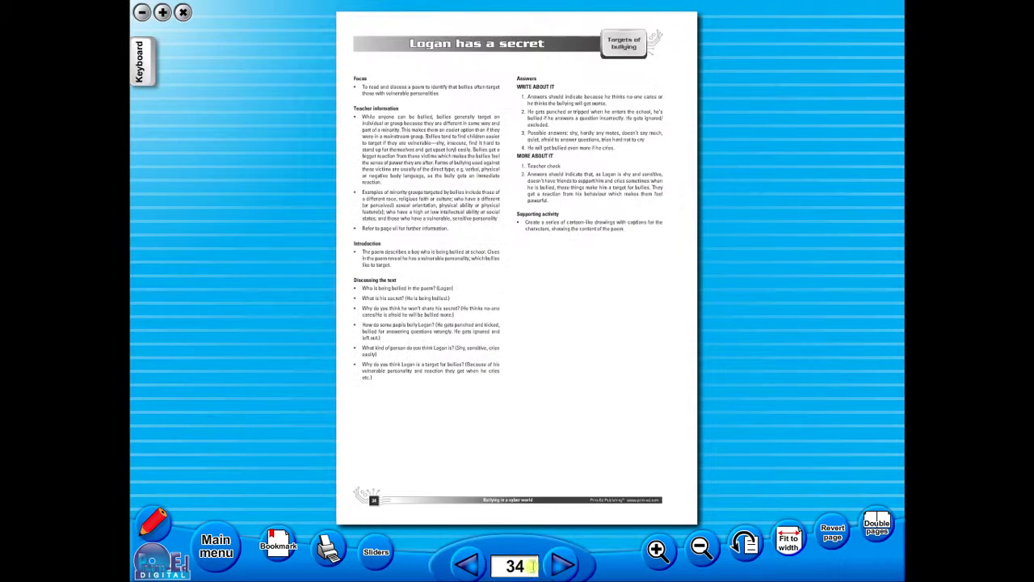
click(485, 567)
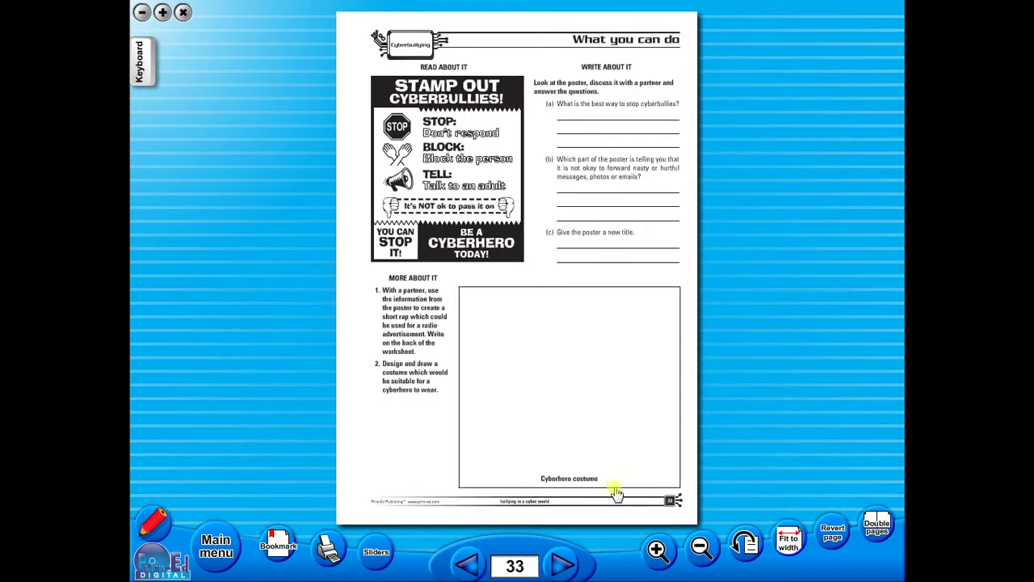
Show pages 32 and 33 as a double-page spread, then return to page 33 alone.
click(877, 525)
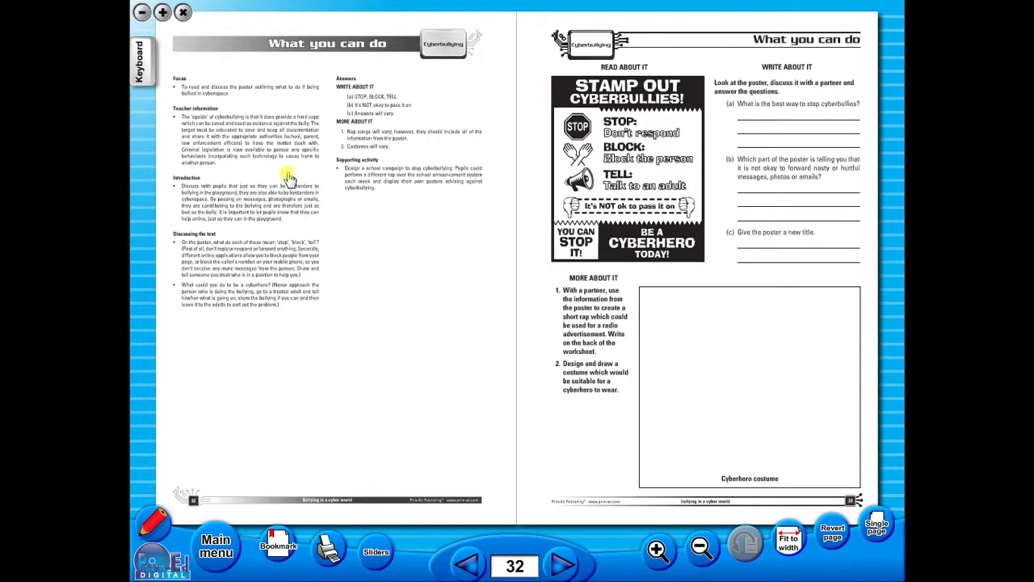
click(876, 527)
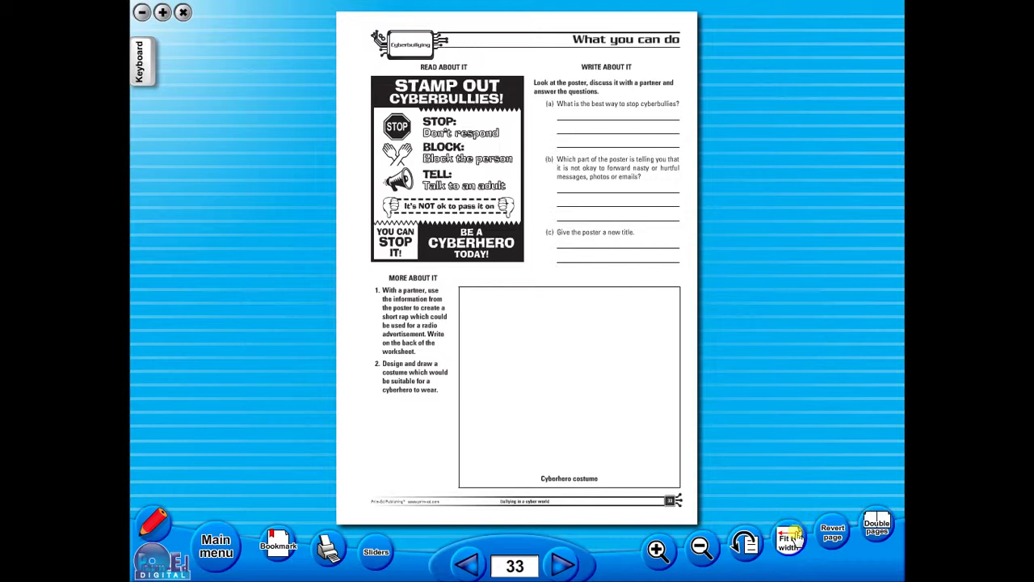
Fit page 33 to the window width, zoom out twice and back in, and pan to the header.
click(791, 539)
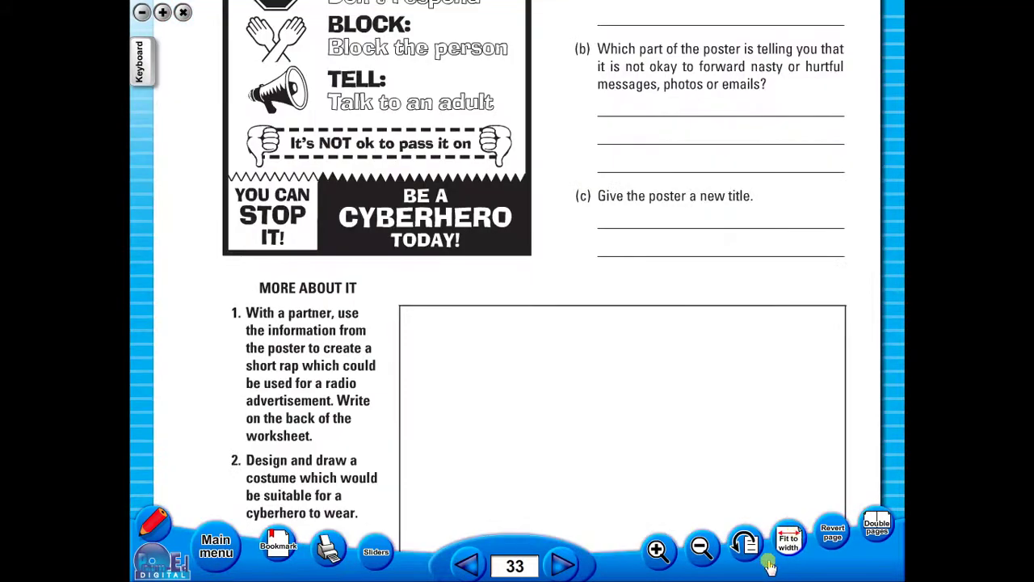
click(700, 547)
click(700, 547)
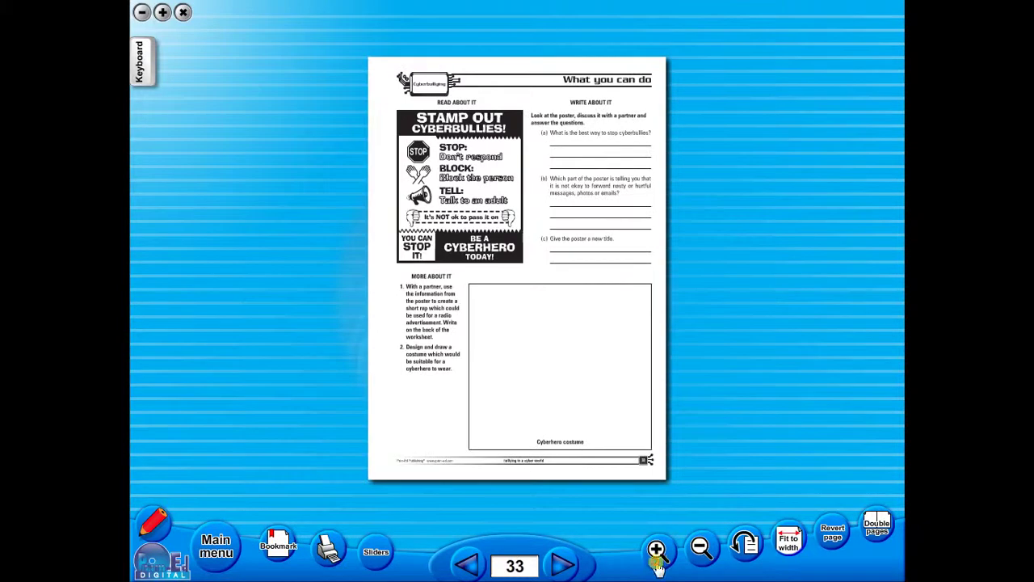
click(656, 551)
drag(661, 270, 635, 314)
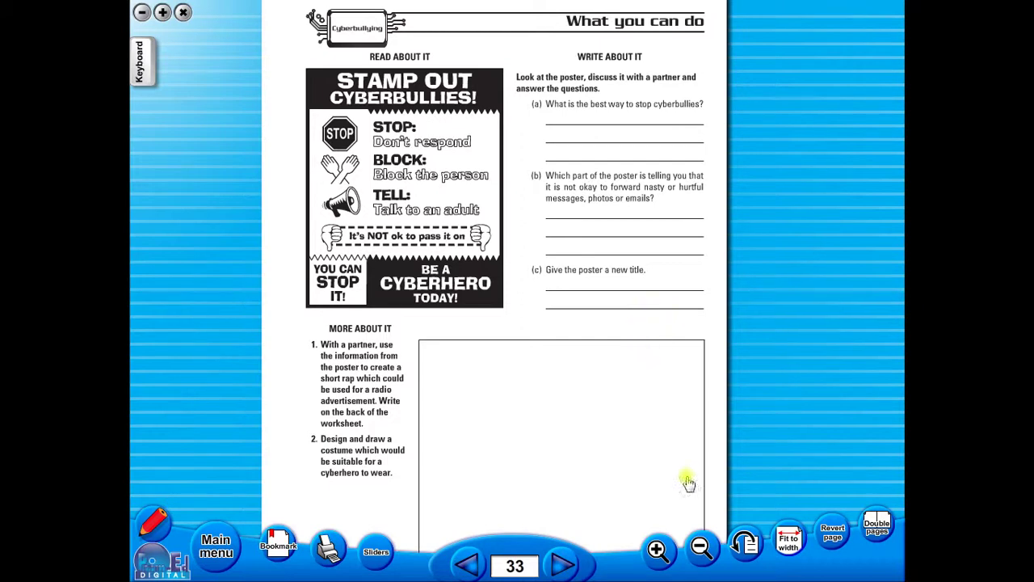
Rotate the page through four quarter turns until it is upright again.
click(746, 543)
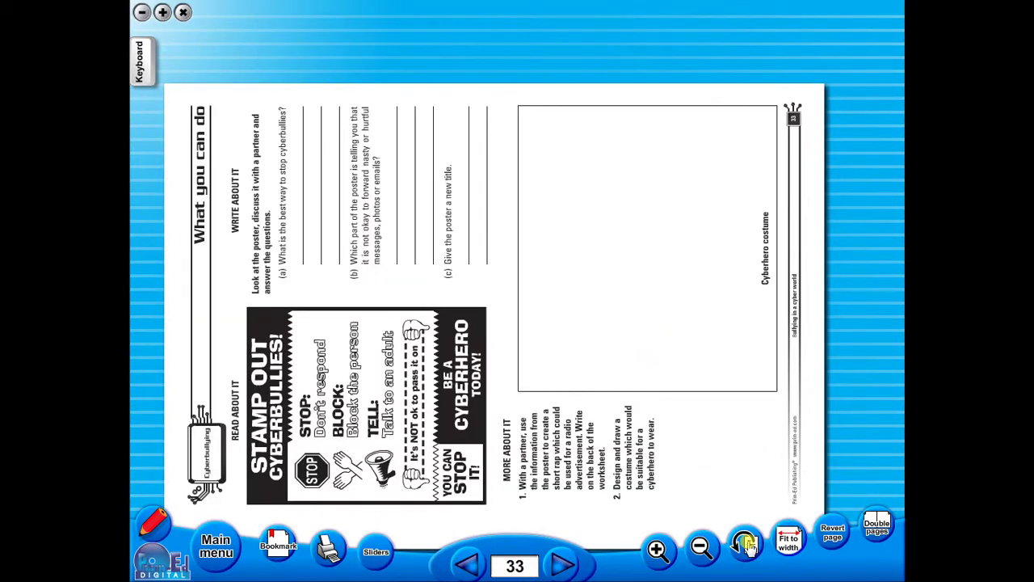
click(747, 543)
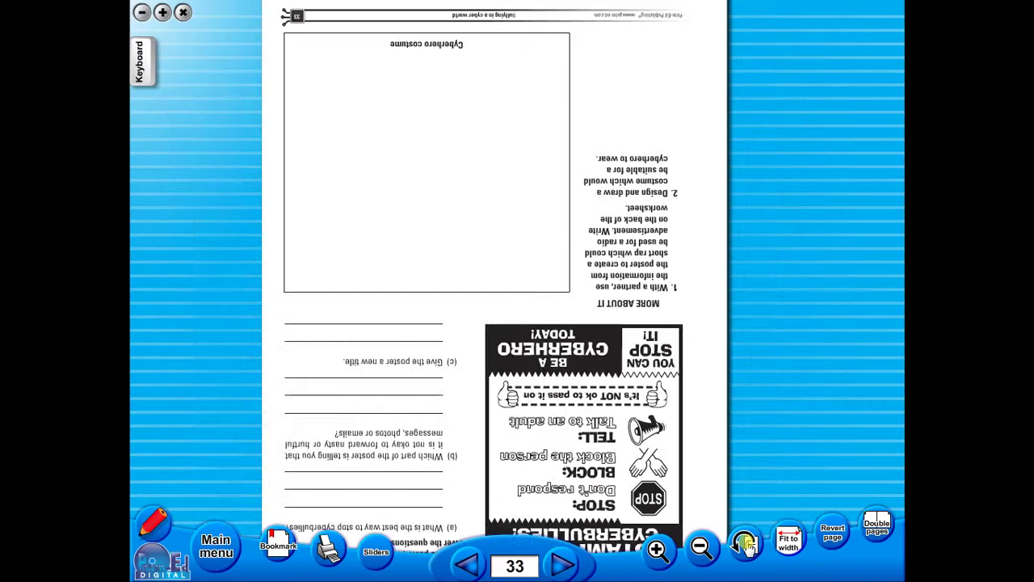
click(747, 543)
click(747, 543)
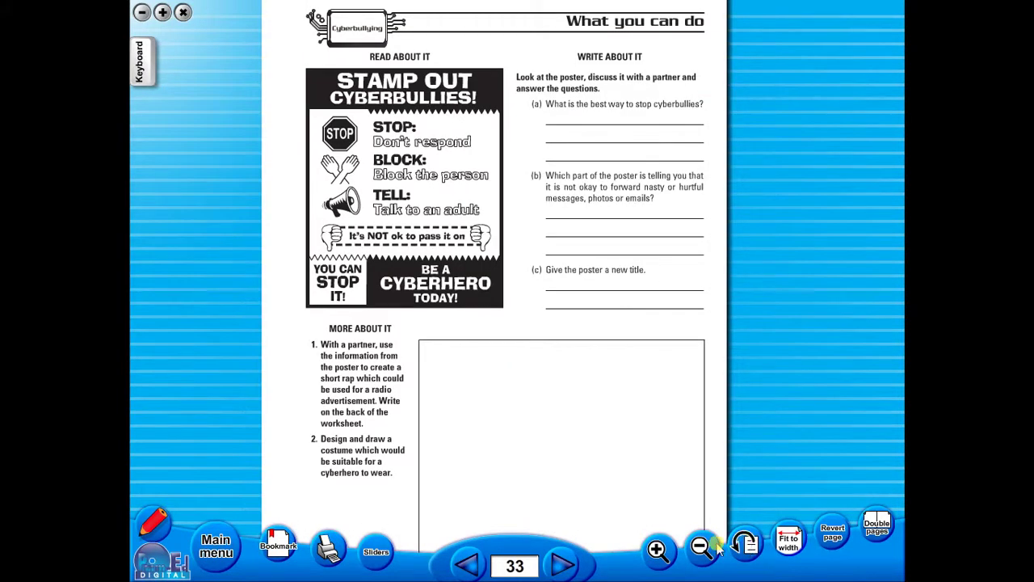
Turn on slider blinds, cover the lower page and Write About It column, then pull them back.
click(370, 555)
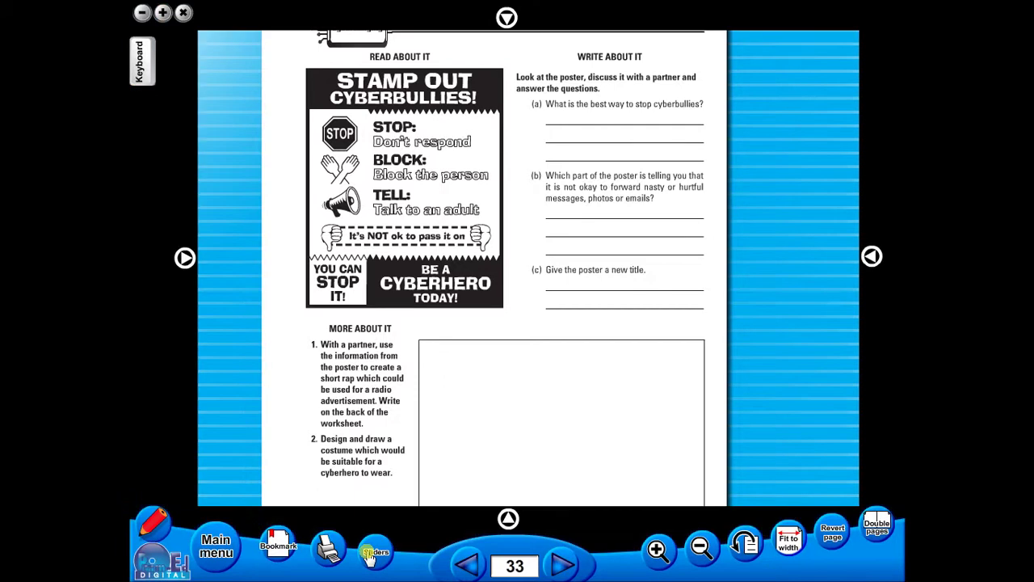
drag(473, 418, 469, 318)
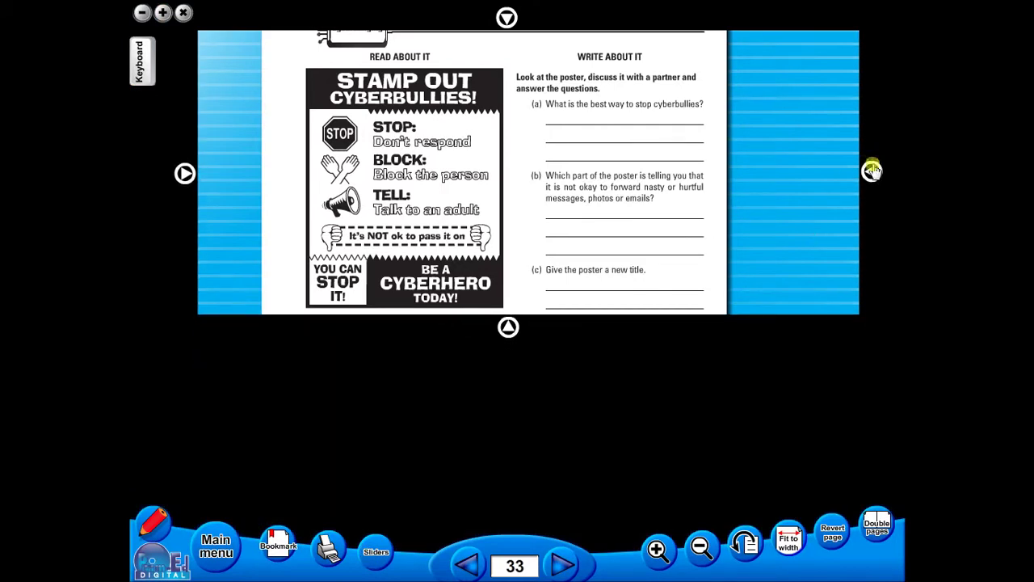
drag(873, 168, 775, 168)
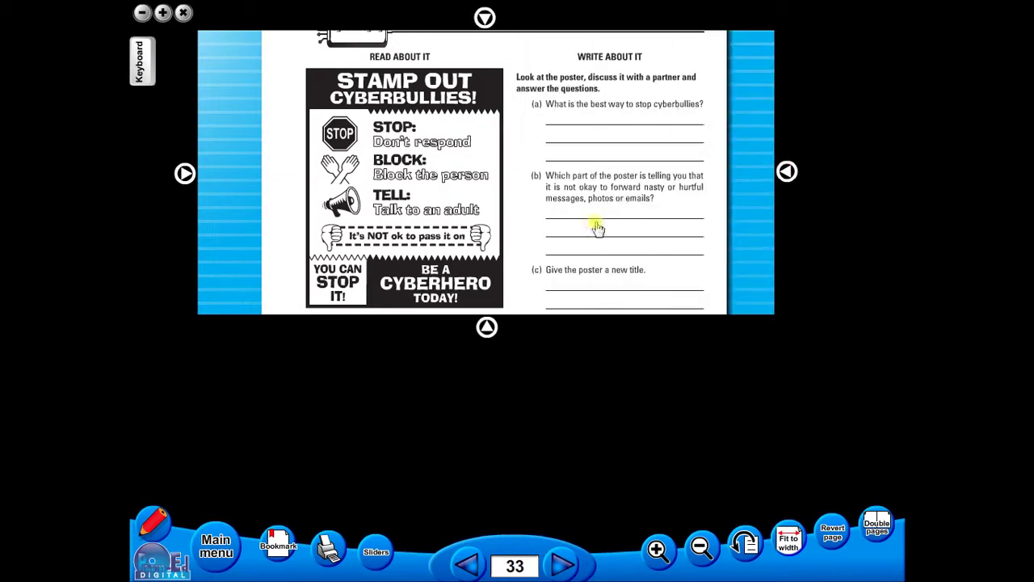
drag(501, 325, 523, 521)
drag(784, 259, 828, 257)
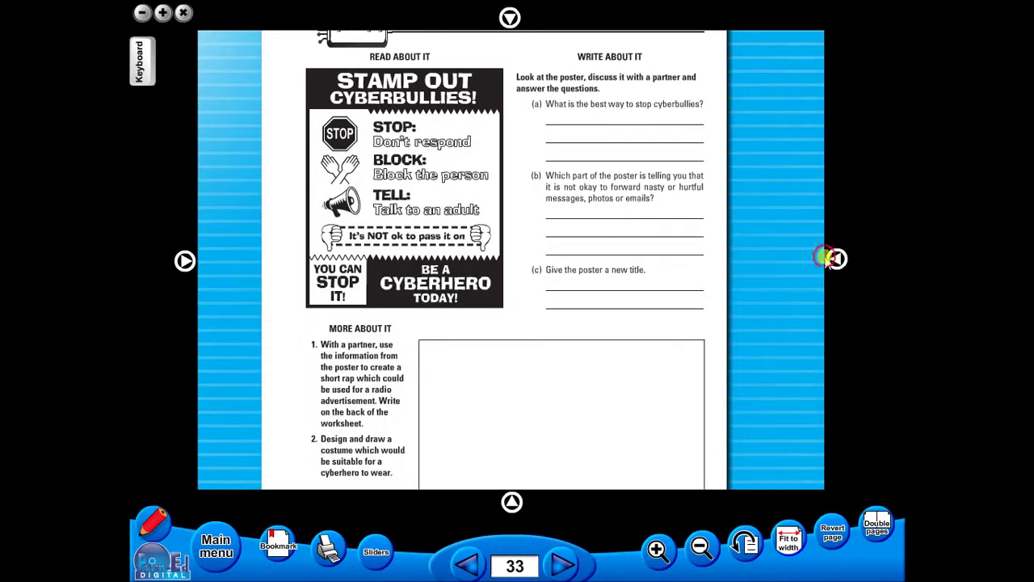
Open and cancel the print options, then add page 33 as a bookmark.
click(328, 549)
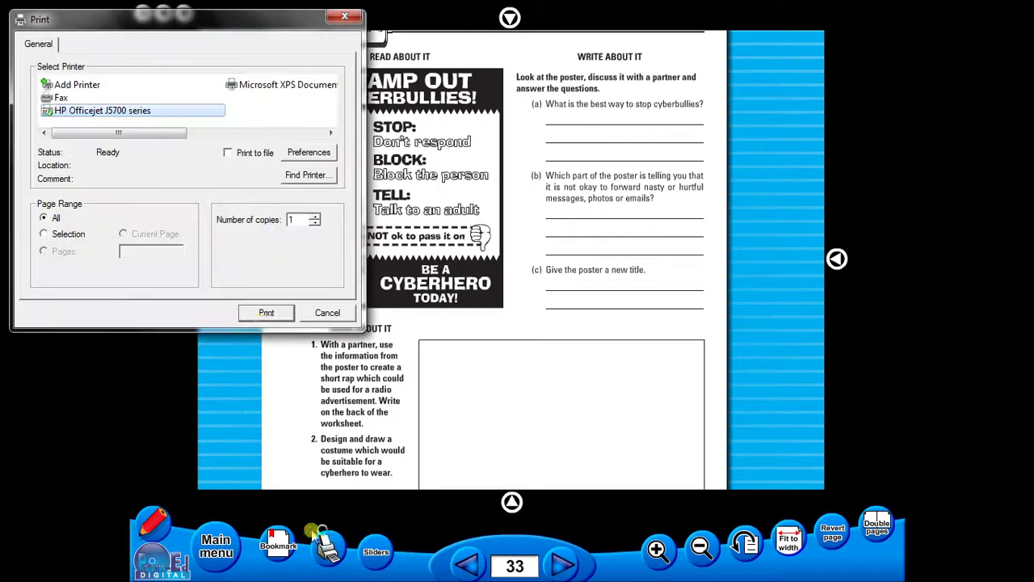
click(311, 312)
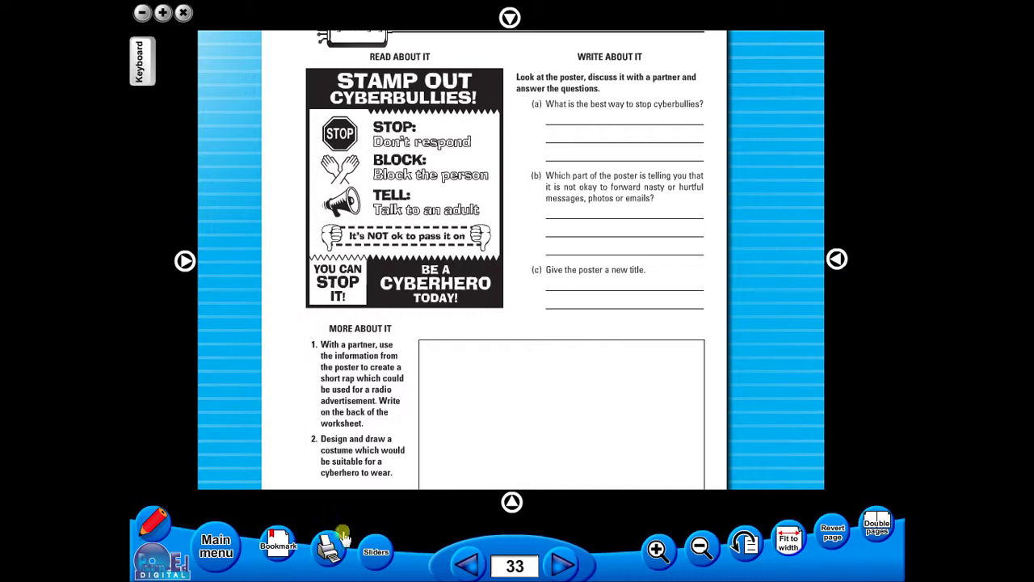
click(283, 548)
click(335, 518)
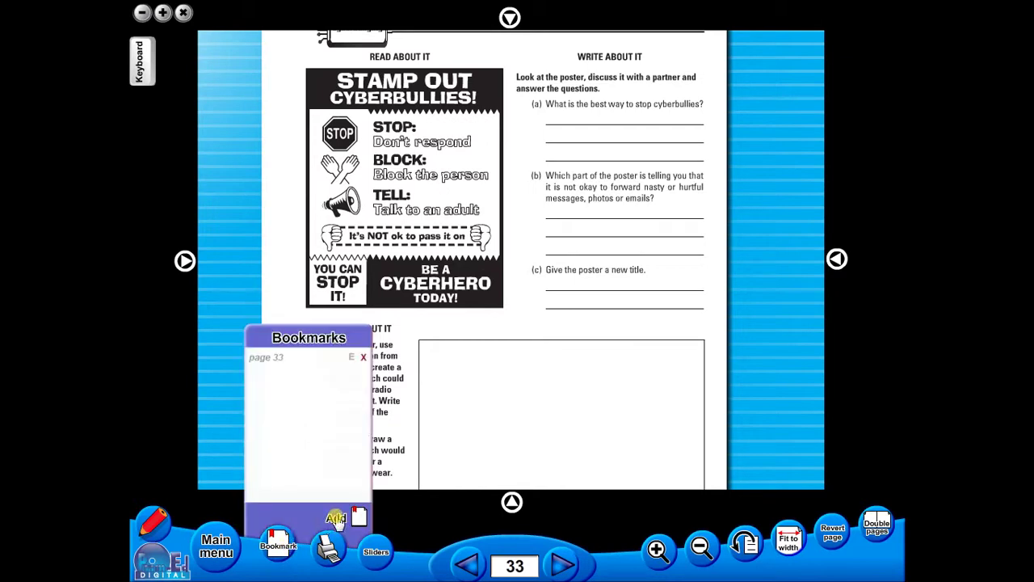
Go back to page 30, then return to page 33 through its bookmark.
click(466, 564)
click(466, 564)
click(466, 564)
click(283, 546)
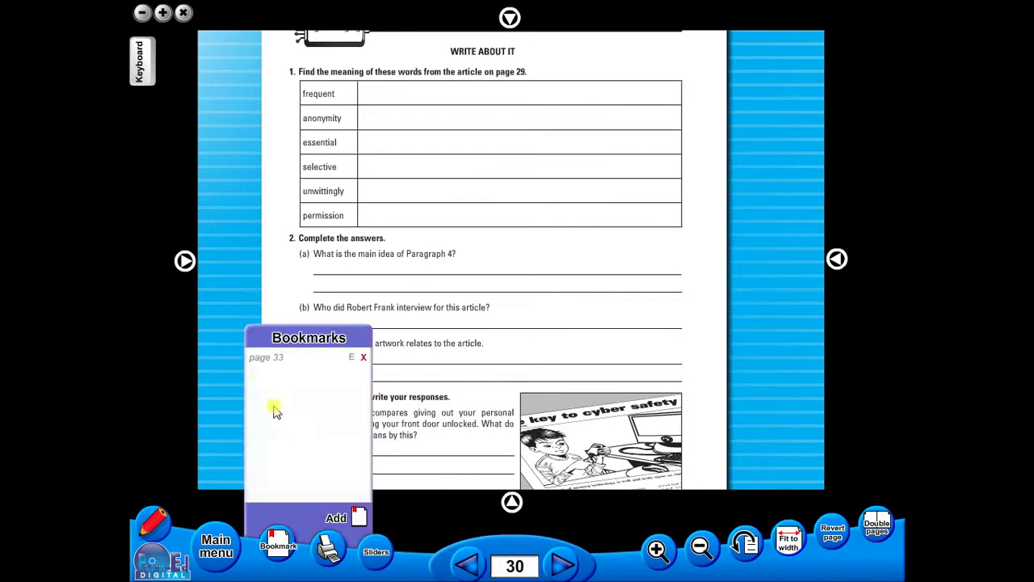
click(259, 361)
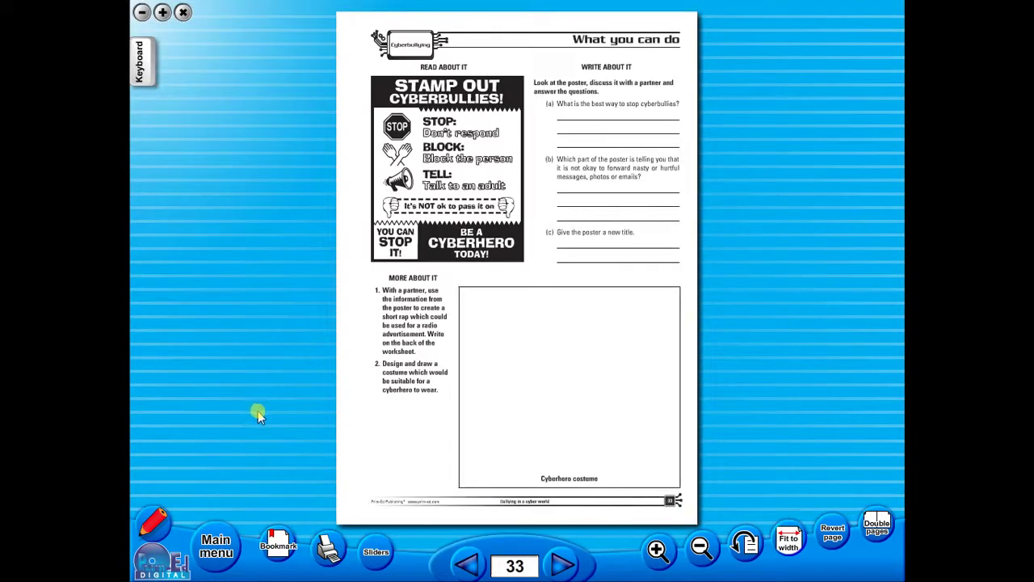
Try the annotation tools: red pencil, green highlighter with its options, and the text tool.
click(155, 530)
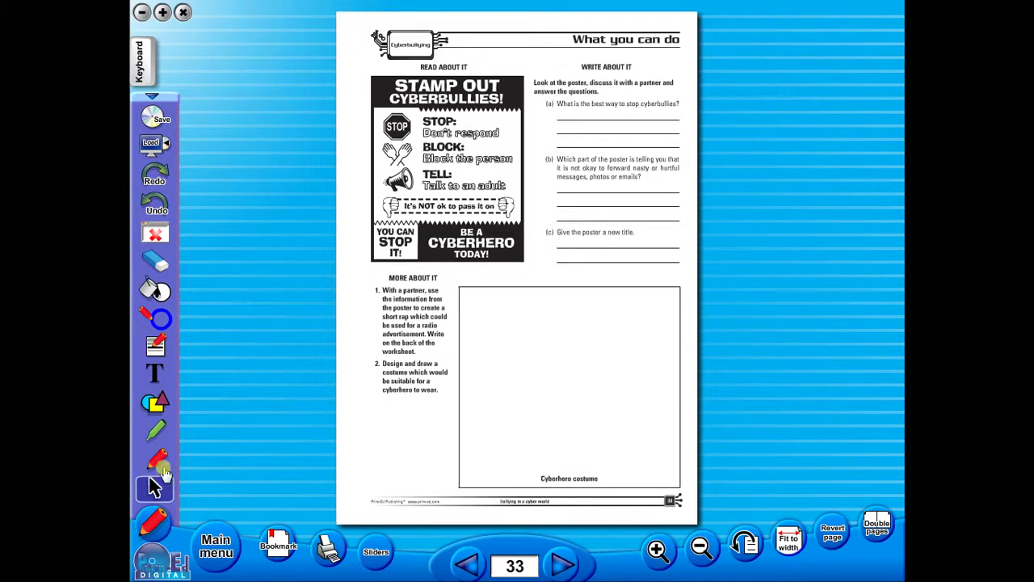
click(157, 455)
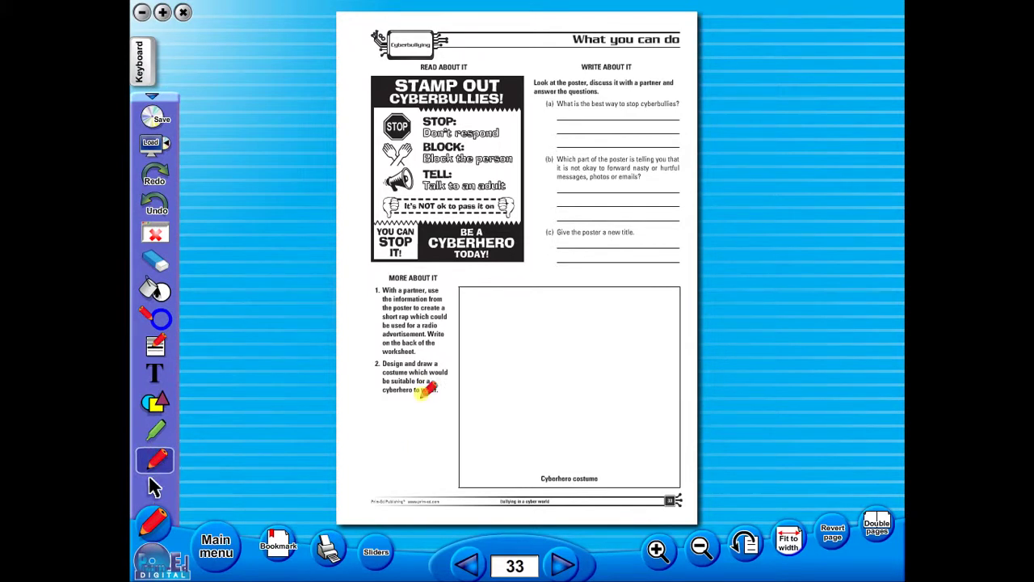
click(156, 428)
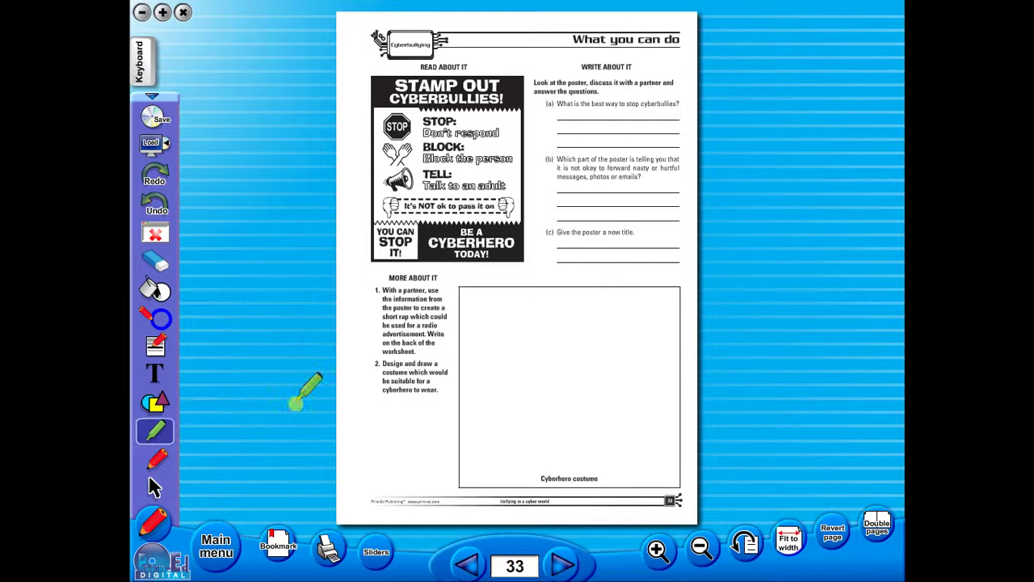
click(155, 425)
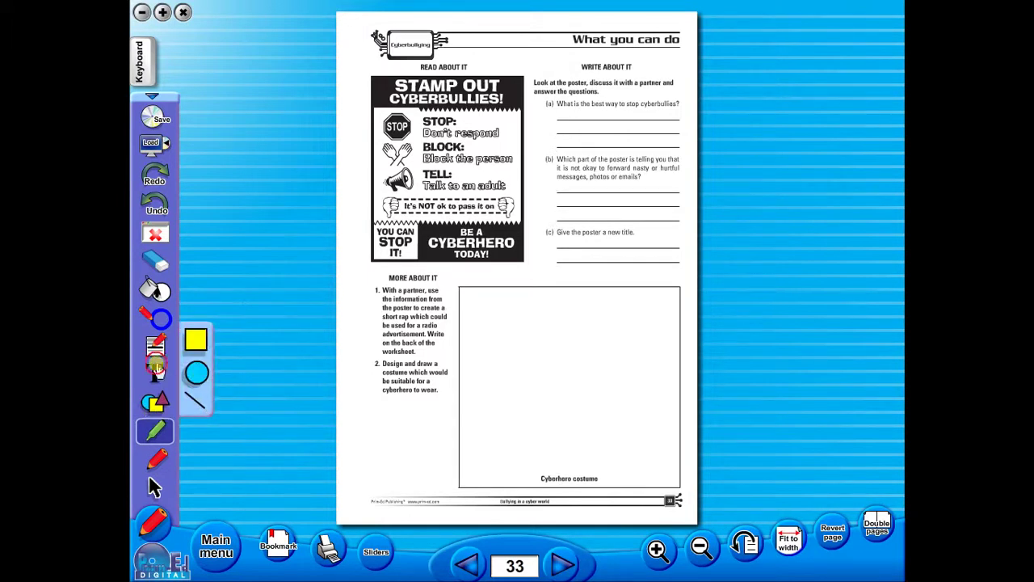
click(155, 371)
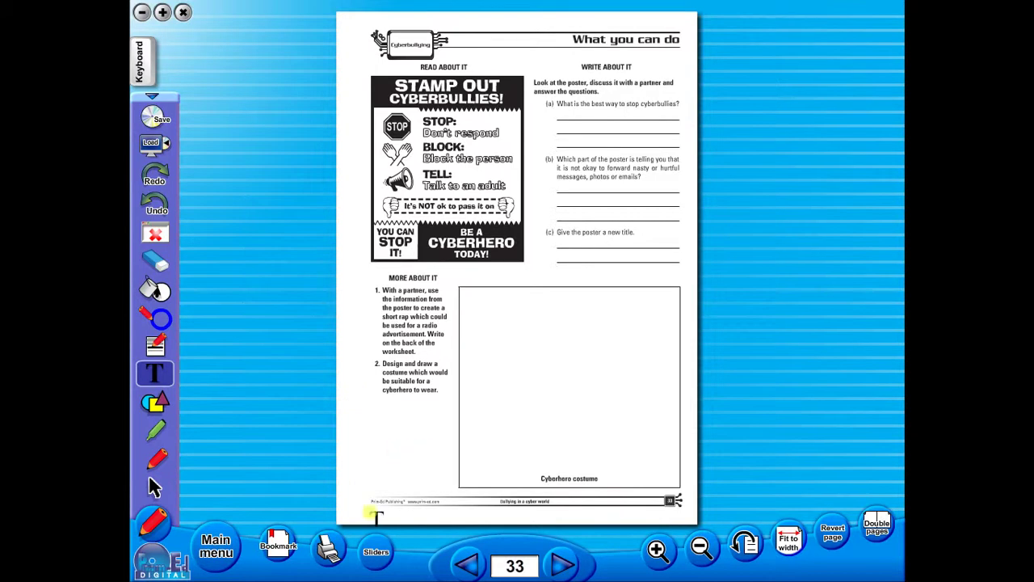
Set red as both the drawing colour and the fill colour.
click(155, 346)
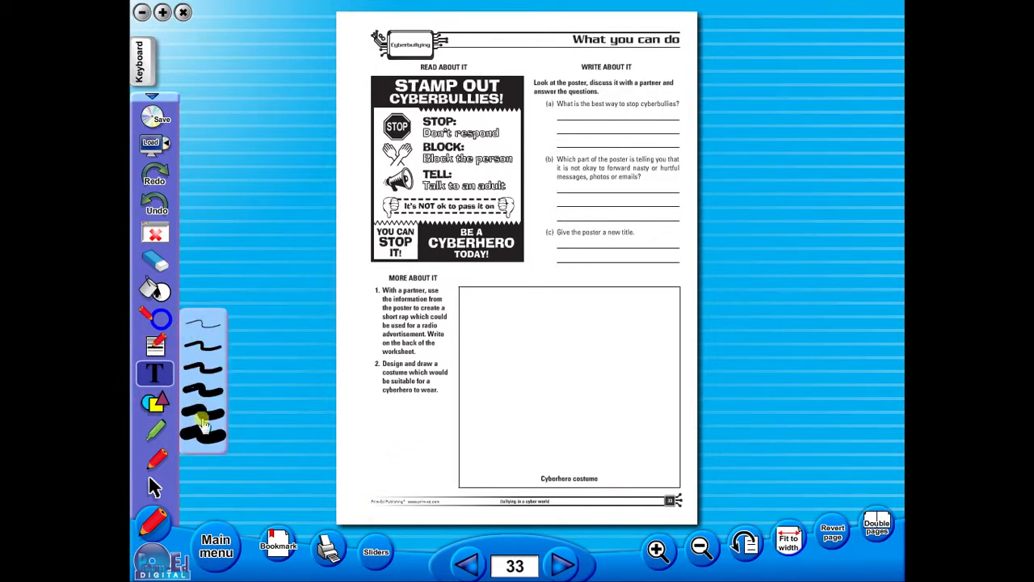
click(160, 320)
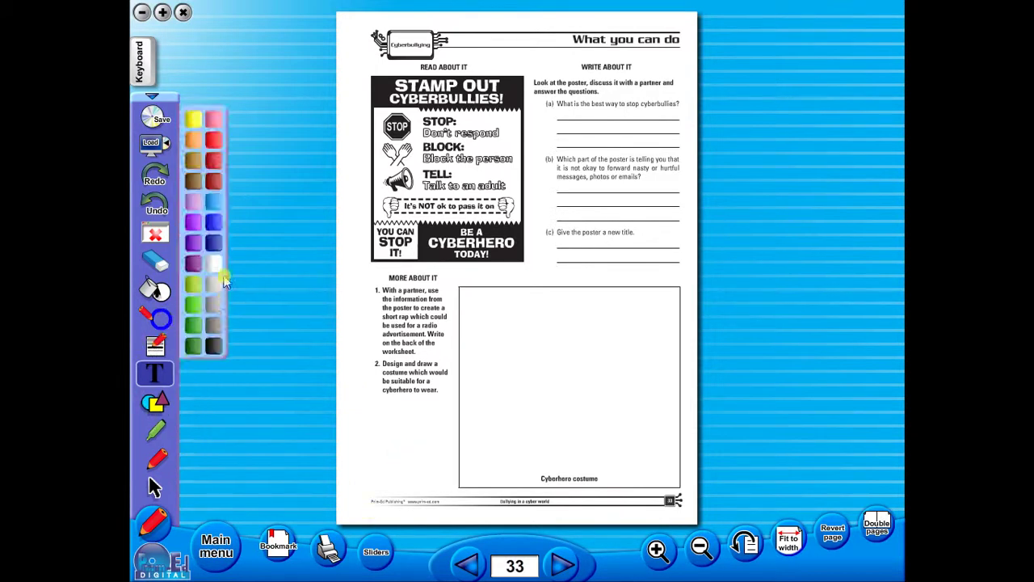
click(214, 142)
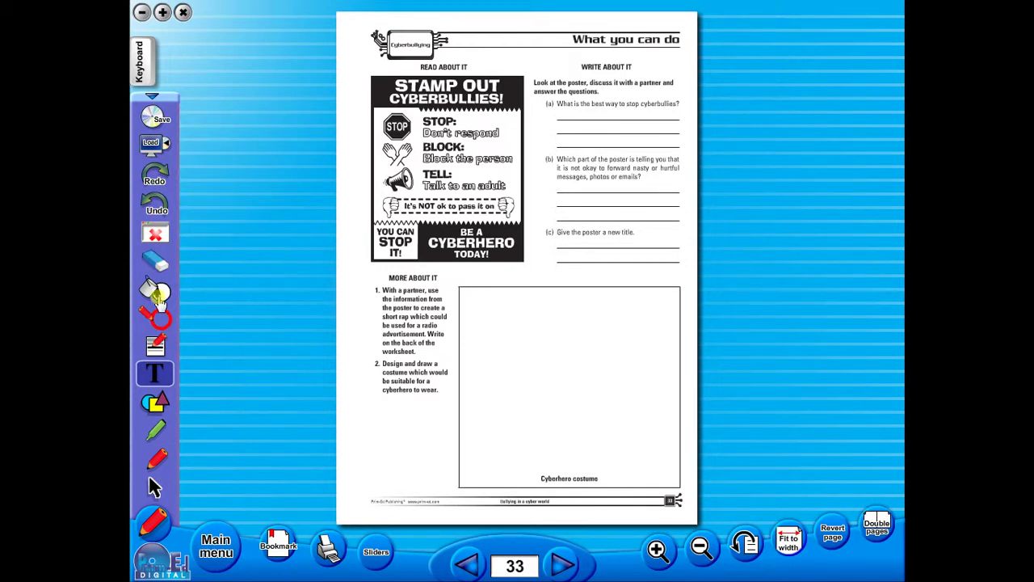
click(156, 295)
click(214, 145)
Highlight the instruction above question (a) in red, then underline questions (a) and (b) with a thin red pen.
click(153, 437)
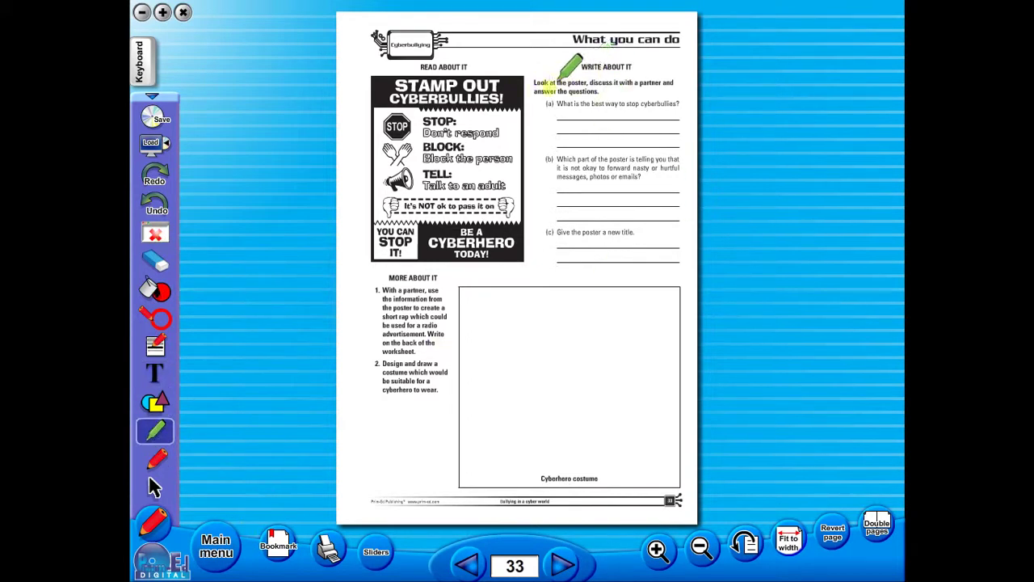
mouse_move(539, 84)
mouse_down()
mouse_move(683, 83)
mouse_move(540, 89)
mouse_up()
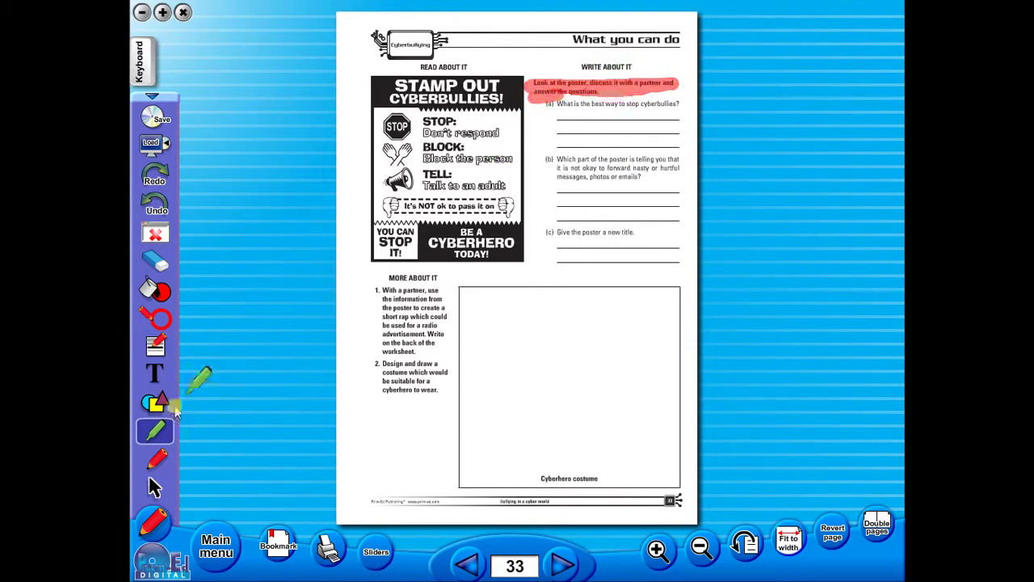
click(155, 458)
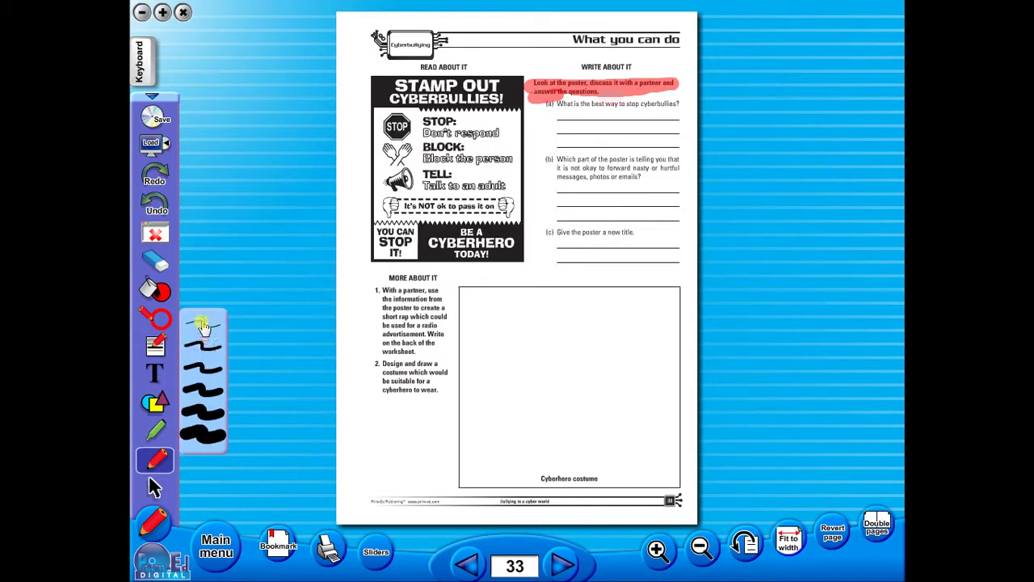
click(204, 323)
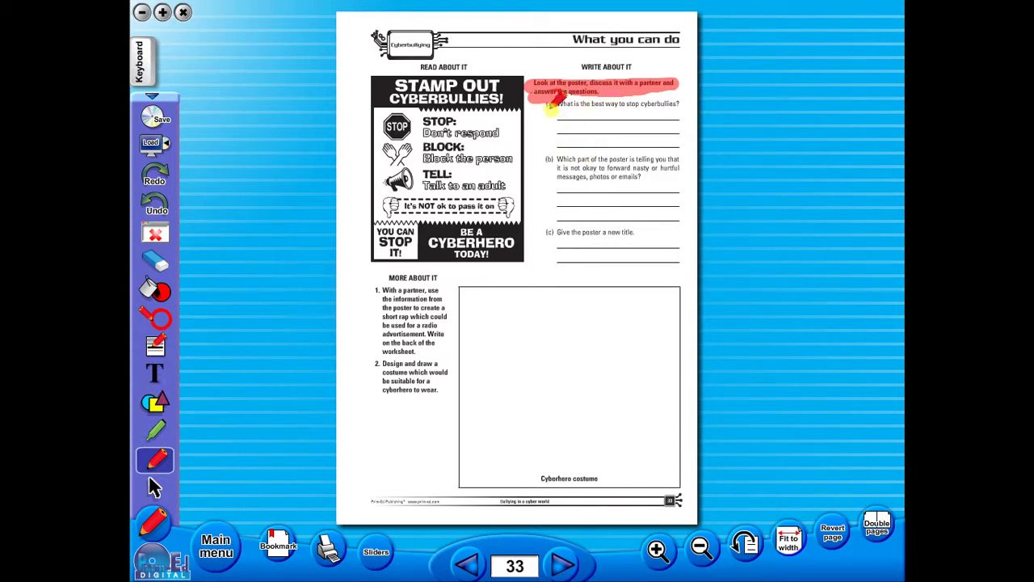
drag(557, 112, 678, 111)
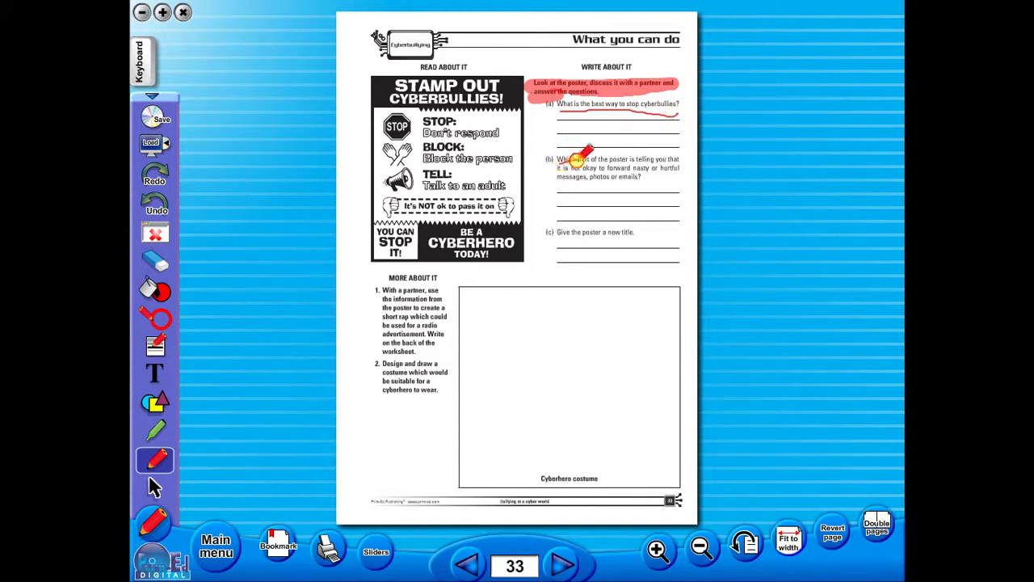
drag(559, 171, 639, 169)
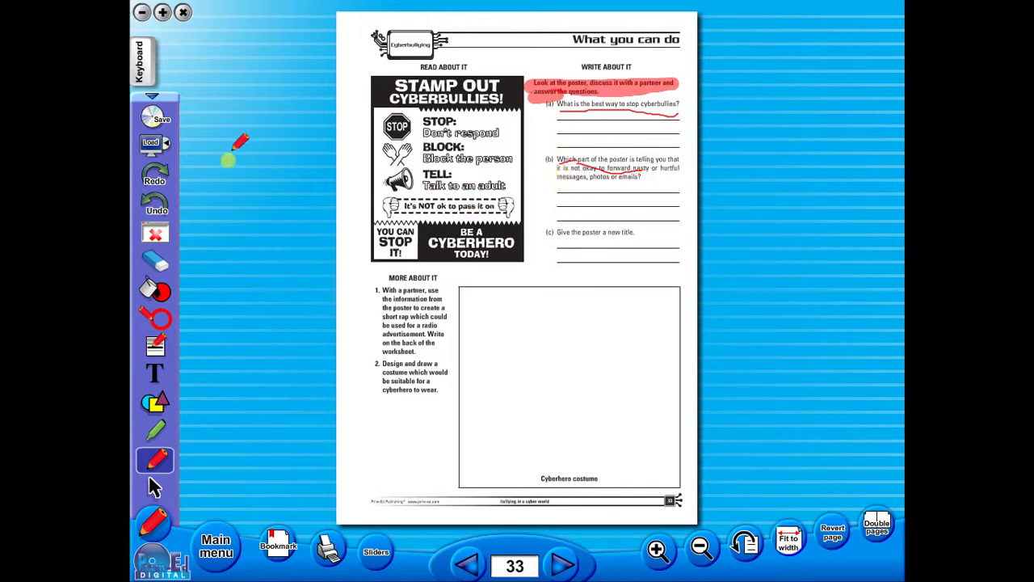
Undo and redo the question (b) underline, erase it, then draw a text box below More About It.
click(156, 202)
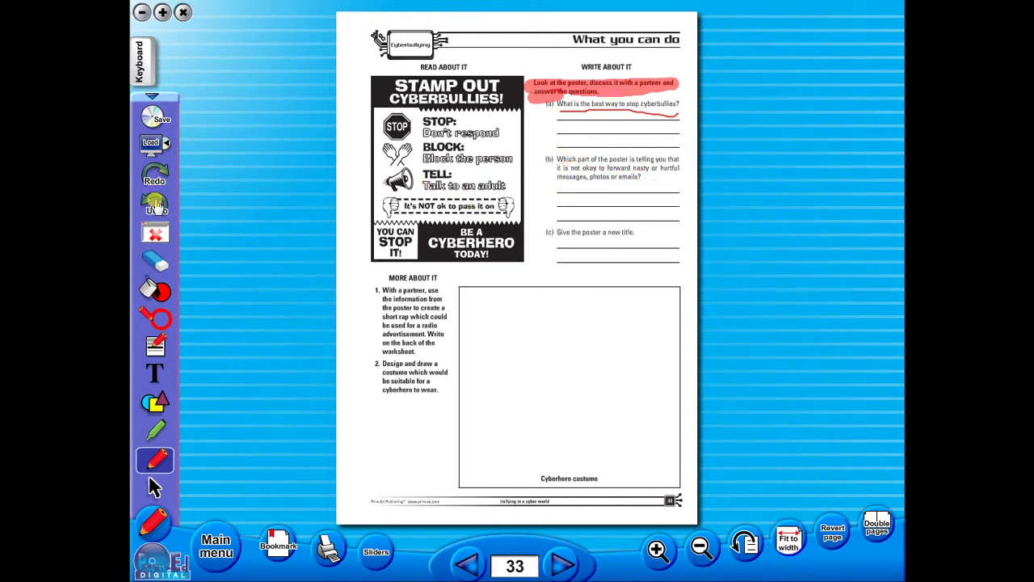
click(173, 257)
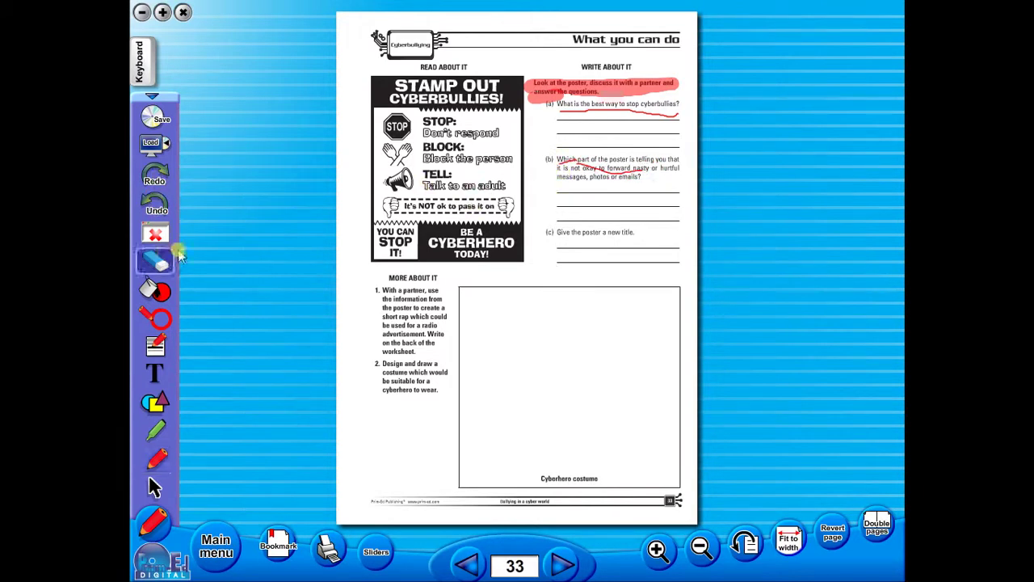
drag(638, 170, 556, 167)
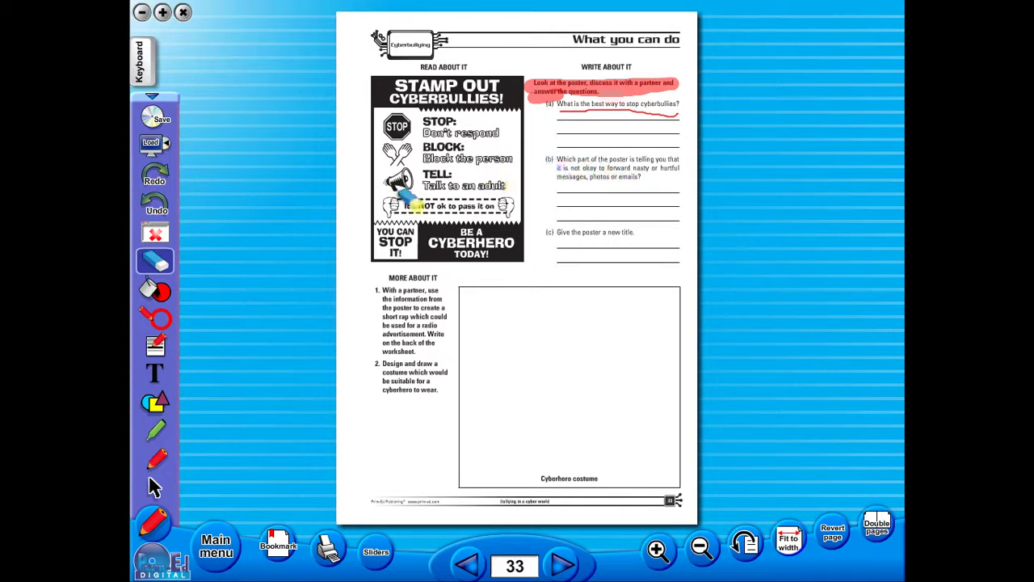
click(160, 377)
drag(342, 401, 449, 467)
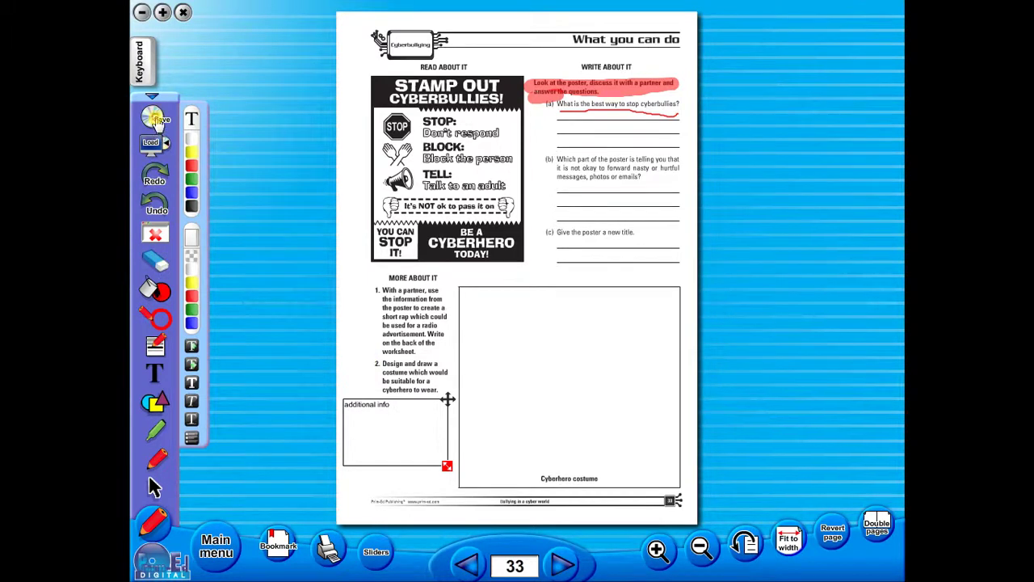
click(155, 119)
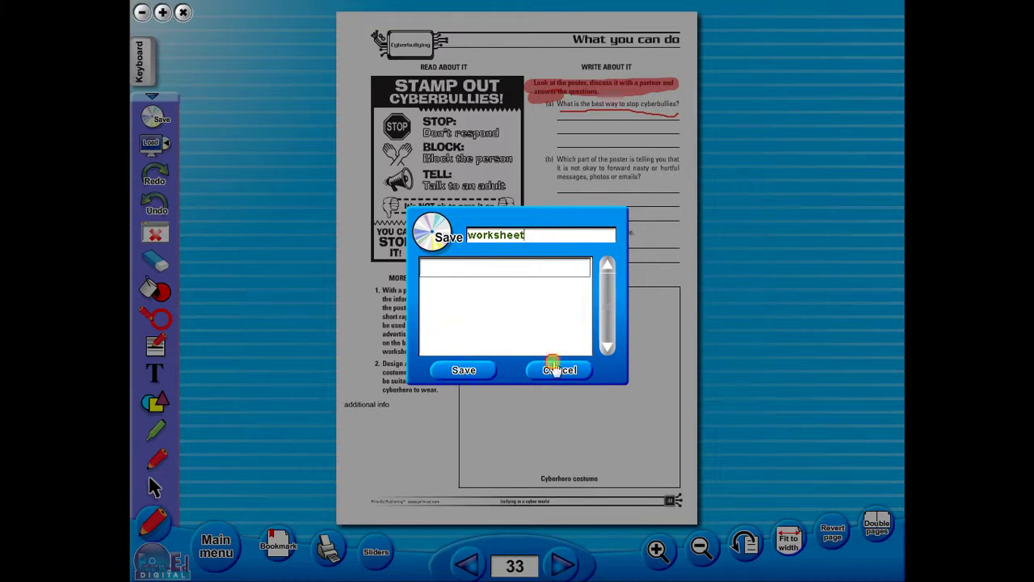
click(555, 370)
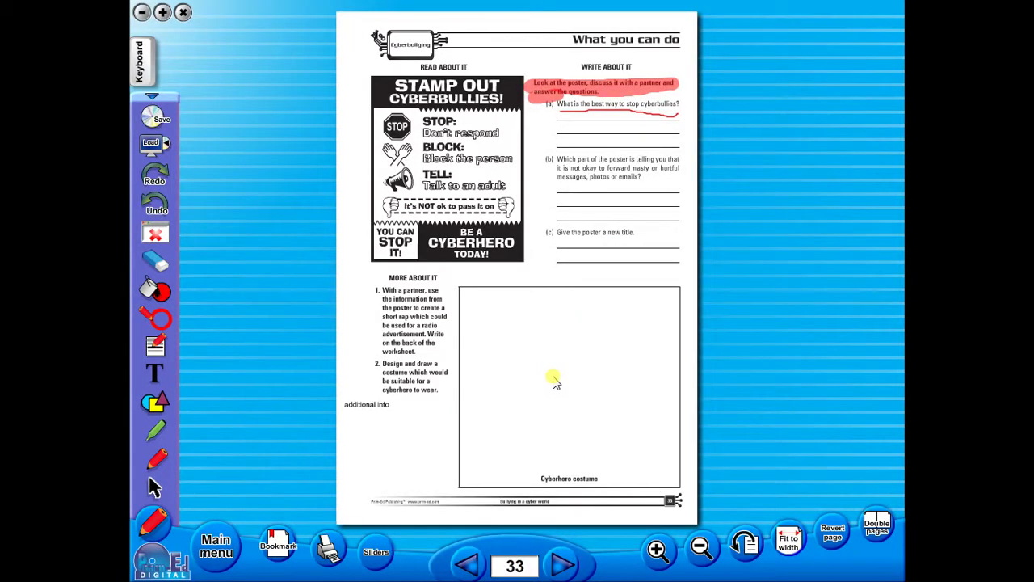
click(140, 59)
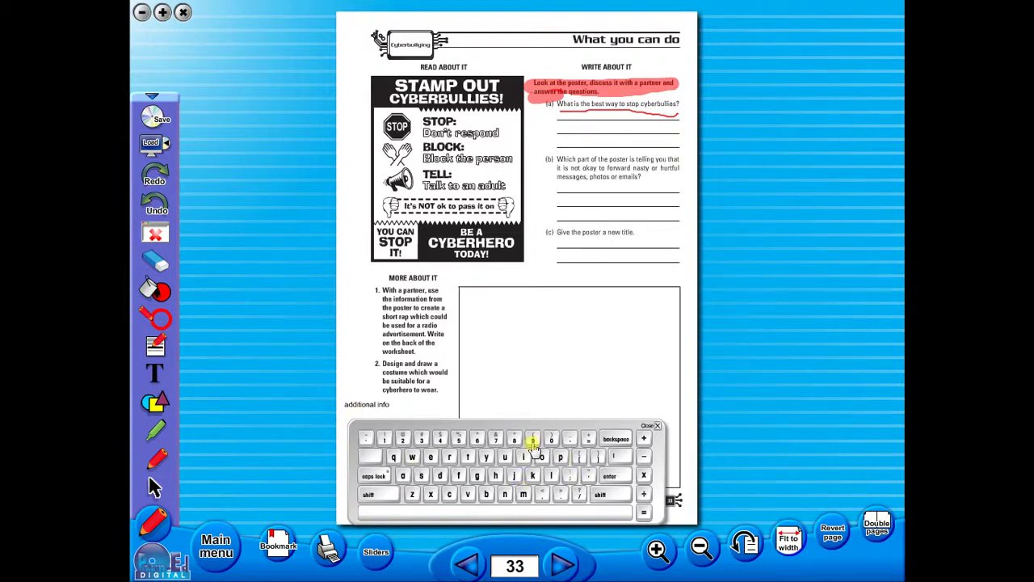
click(657, 426)
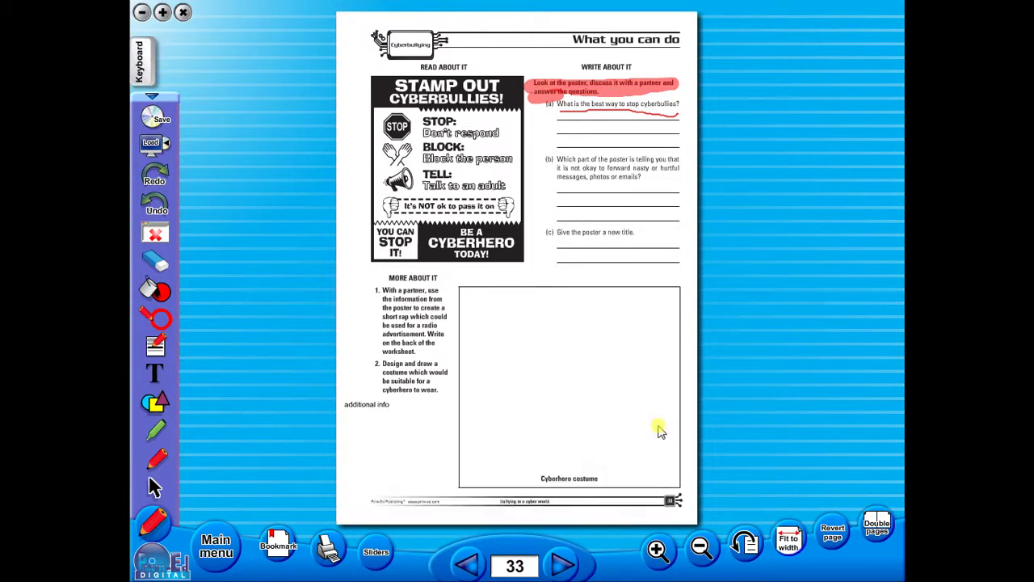
Open Teachers notes from the Main menu, zoom and pan the double-page spread, then return to single-page view.
click(217, 552)
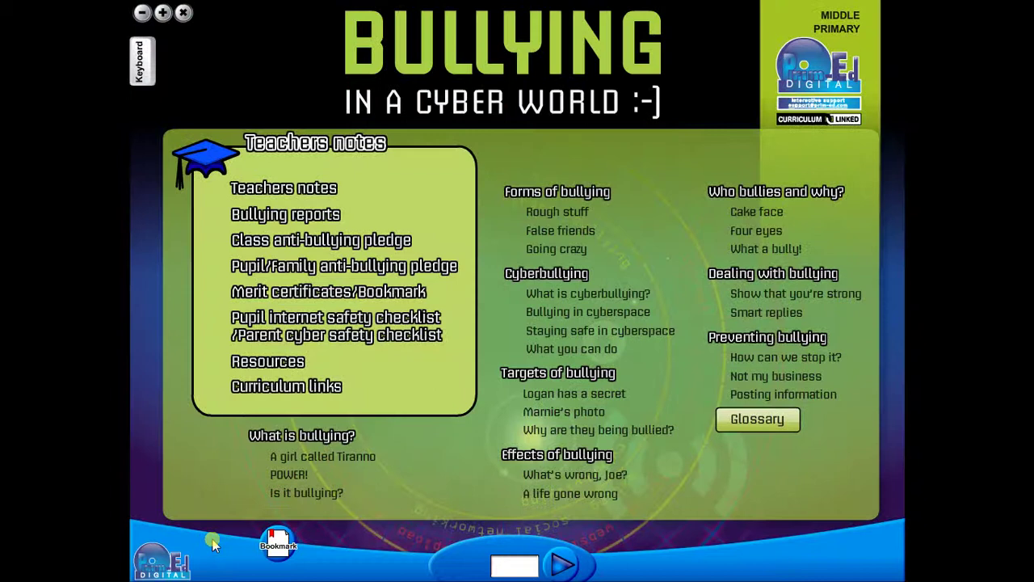
click(288, 187)
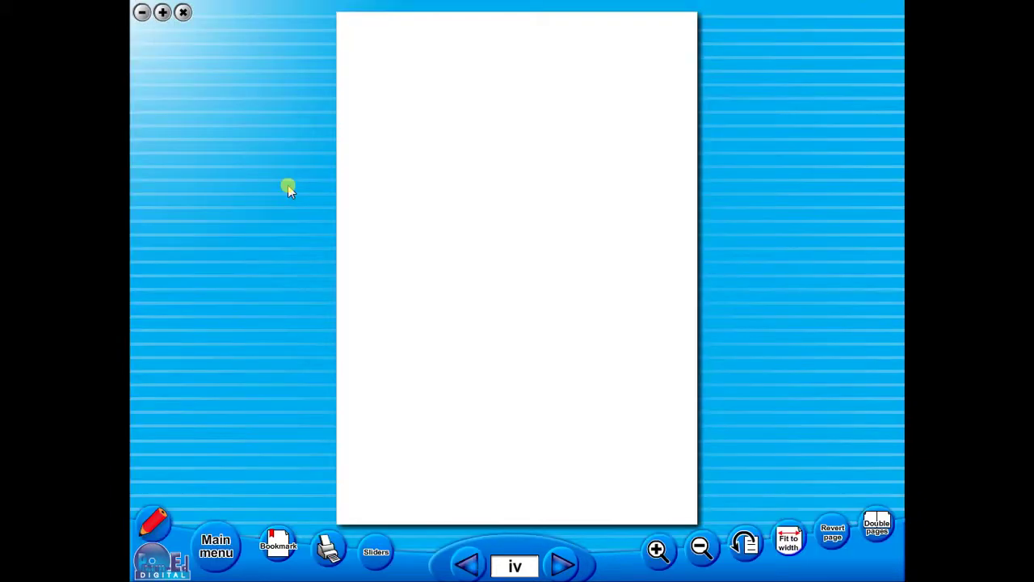
click(876, 529)
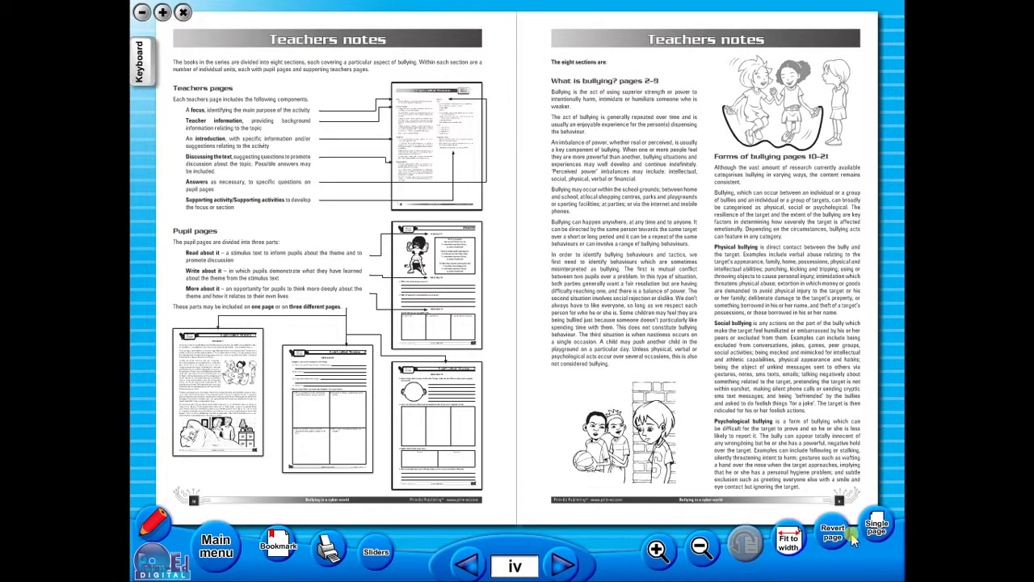
click(669, 550)
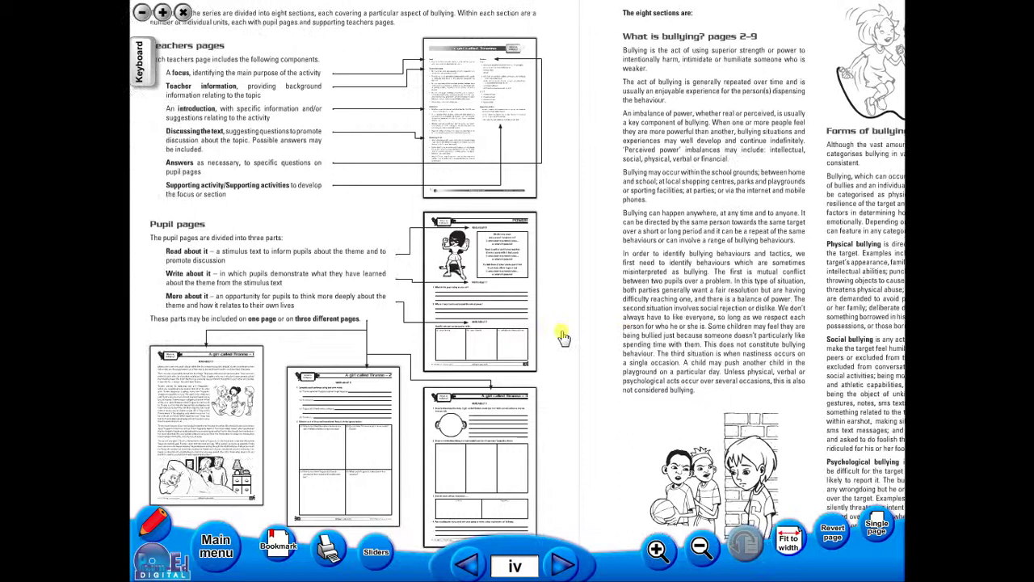
drag(563, 336, 540, 346)
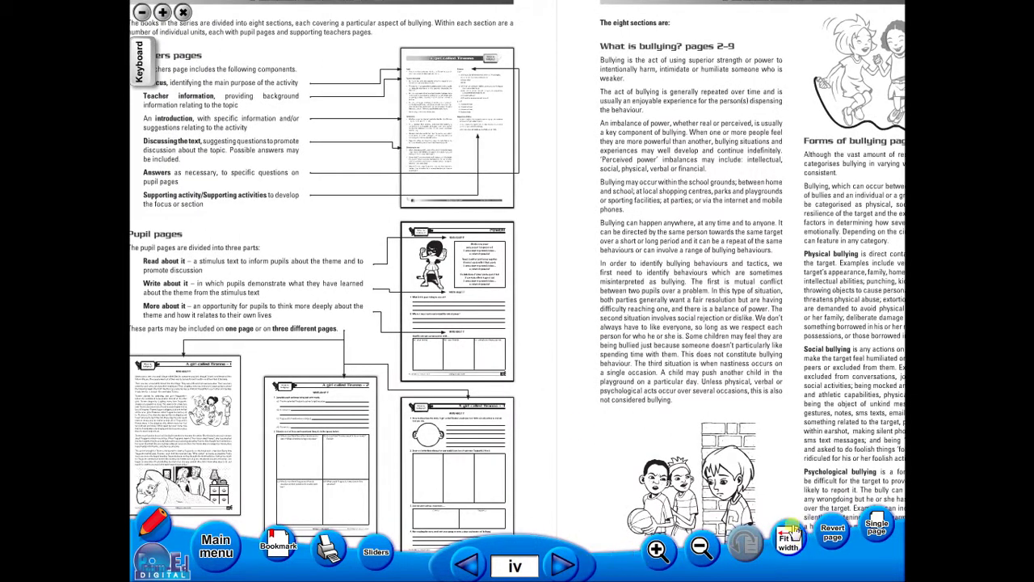
click(869, 532)
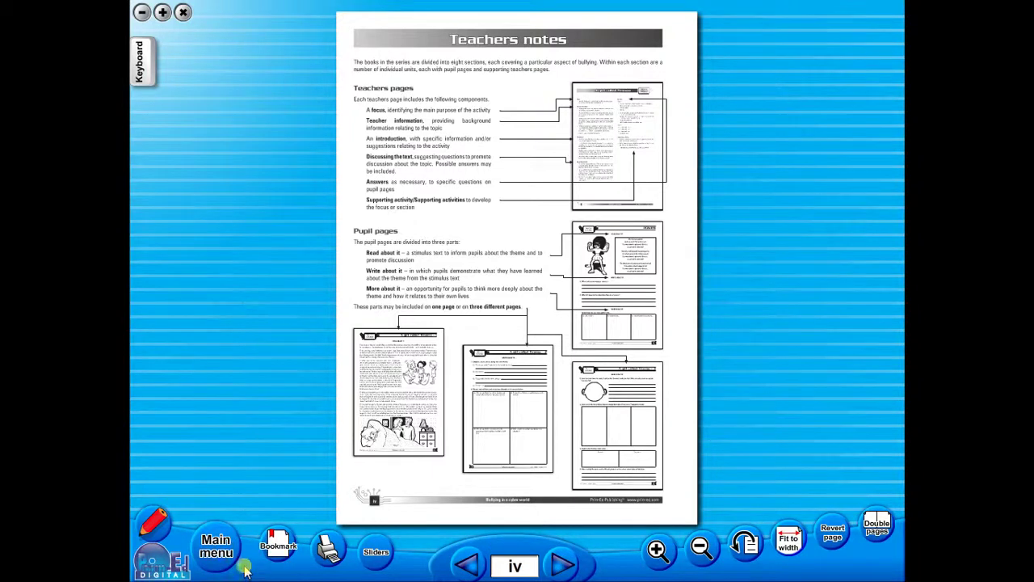
Return to the Main menu and open the Glossary on page 82.
click(227, 551)
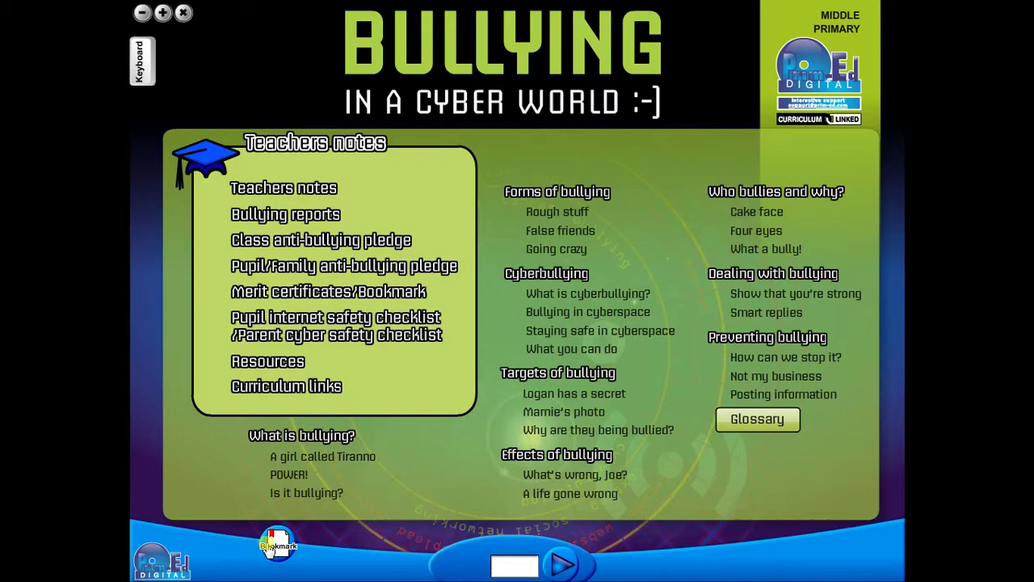
click(776, 420)
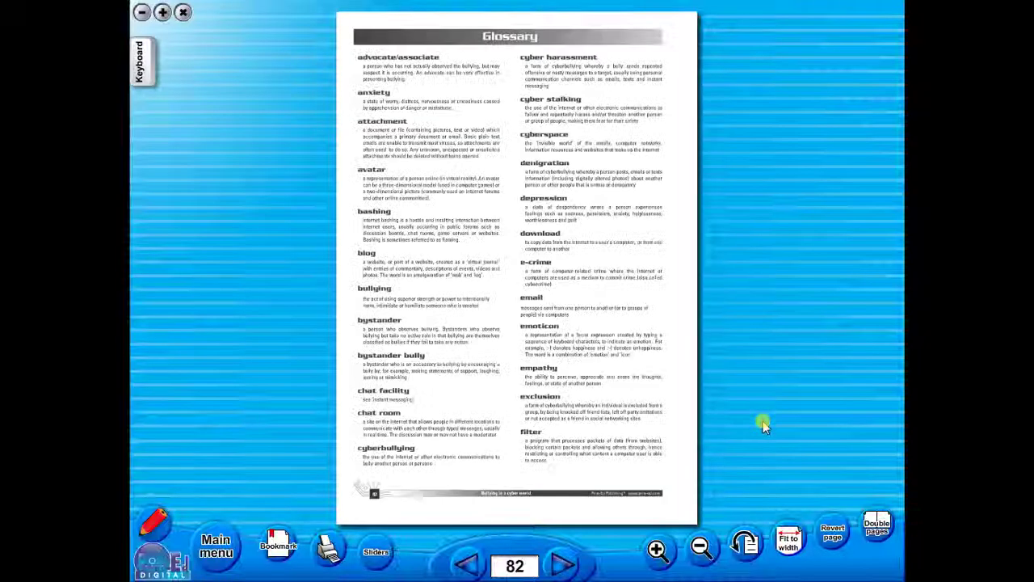